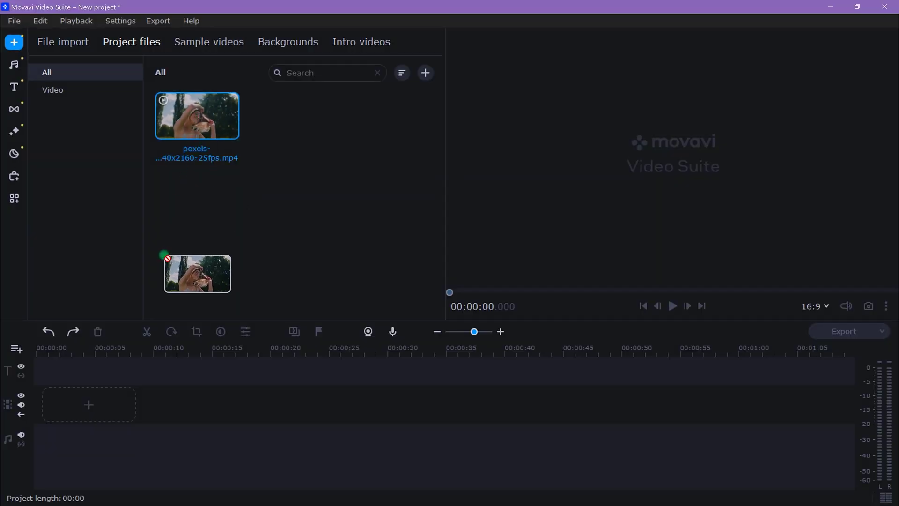
# Place the pexels clip on the video track and add a Flyby title above it.
pyautogui.moveTo(197, 115)
pyautogui.mouseDown()
pyautogui.moveTo(109, 356)
pyautogui.moveTo(59, 412)
pyautogui.mouseUp()
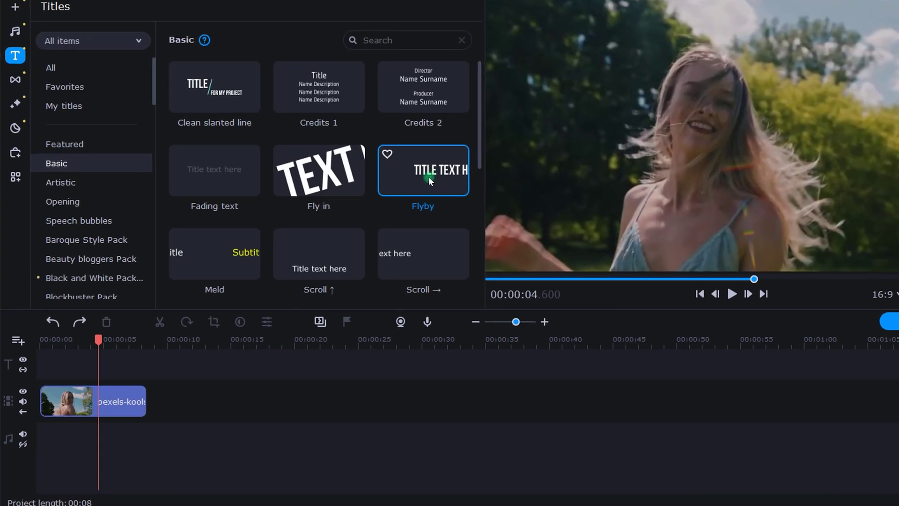
pyautogui.moveTo(397, 200); pyautogui.dragTo(77, 366)
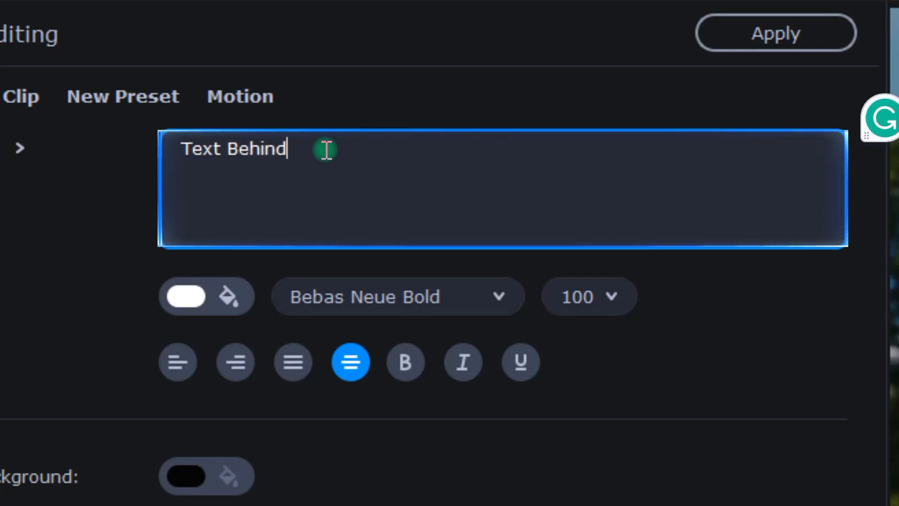
pyautogui.click(397, 297)
# Set the title font to Javanese Text at size 250.
pyautogui.click(431, 298)
pyautogui.click(578, 169)
pyautogui.click(560, 422)
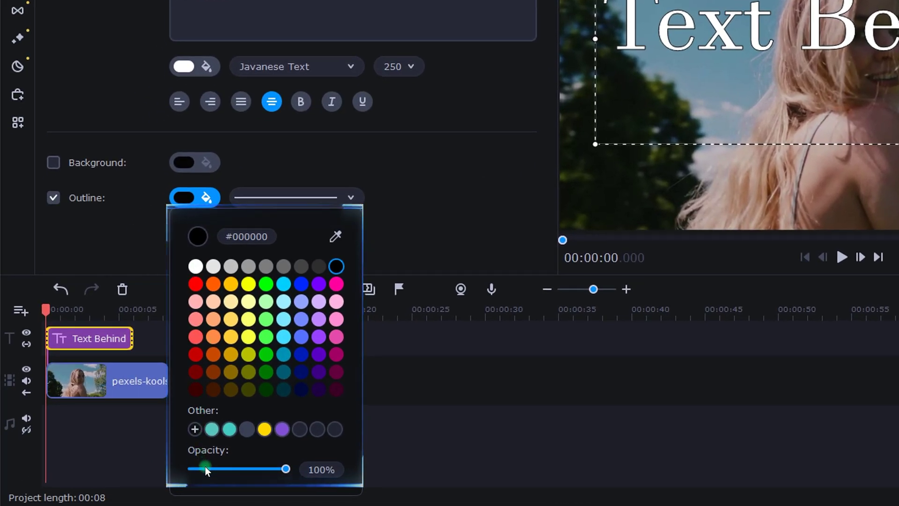
# Make the outline and white text partly transparent (70%) and extend the title over the whole clip.
pyautogui.click(206, 469)
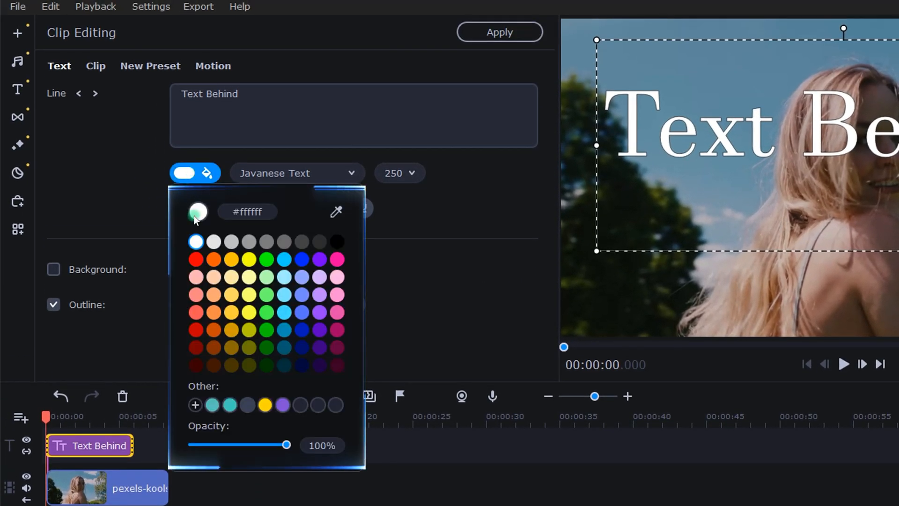
pyautogui.click(240, 443)
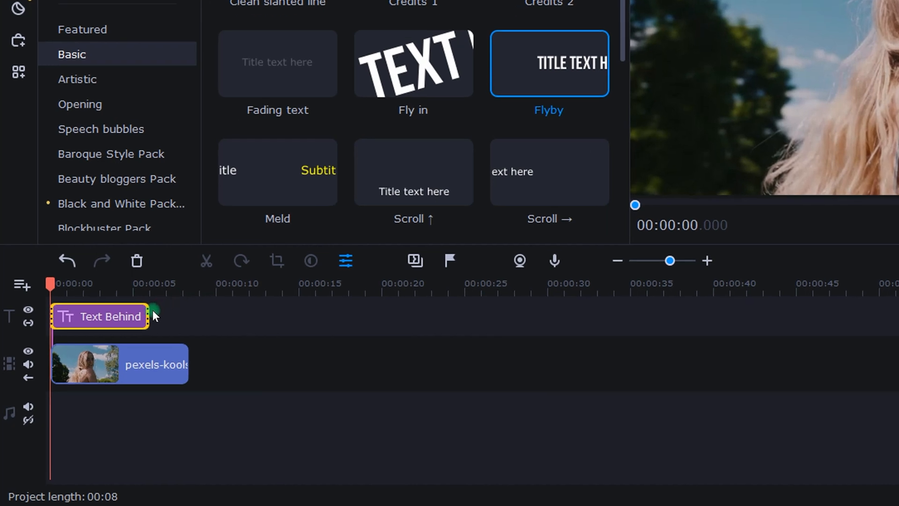
pyautogui.moveTo(150, 315); pyautogui.dragTo(181, 318)
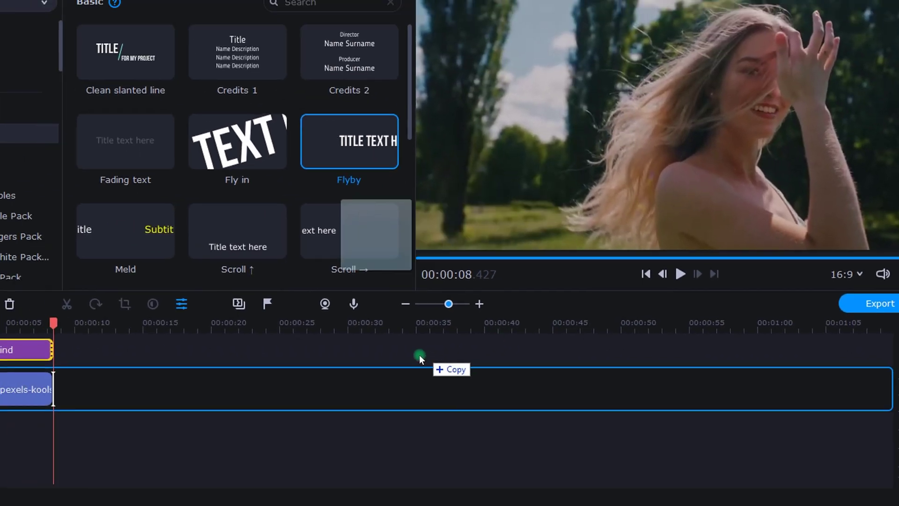
# Add the exported Text Behind.mp4 to the timeline after the first clip.
pyautogui.moveTo(419, 355); pyautogui.dragTo(163, 402)
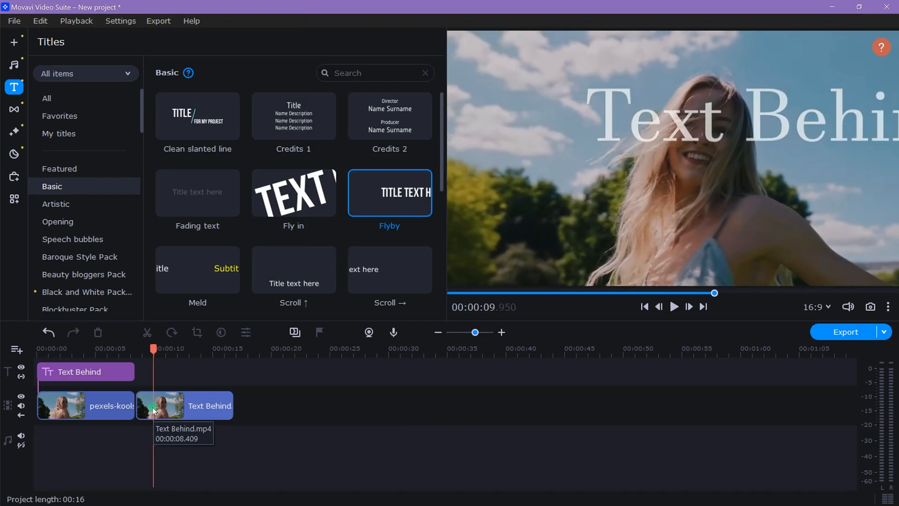
# Delete the Text Behind title clip and move the pexels clip onto an overlay track.
pyautogui.click(107, 372)
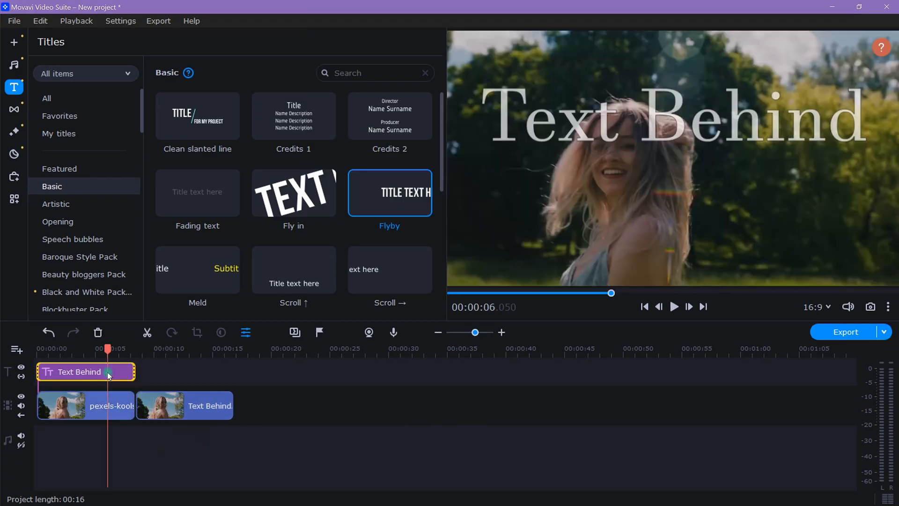
pyautogui.press('Delete')
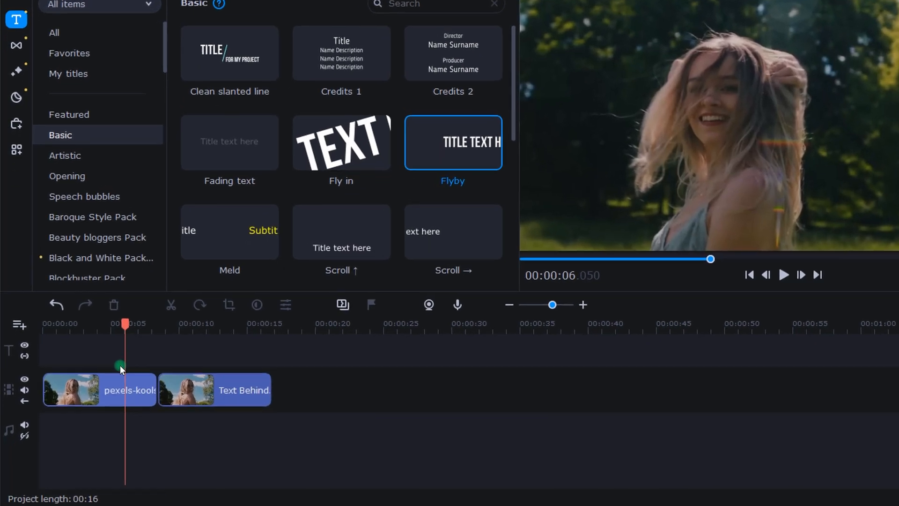
pyautogui.moveTo(115, 380); pyautogui.dragTo(121, 343)
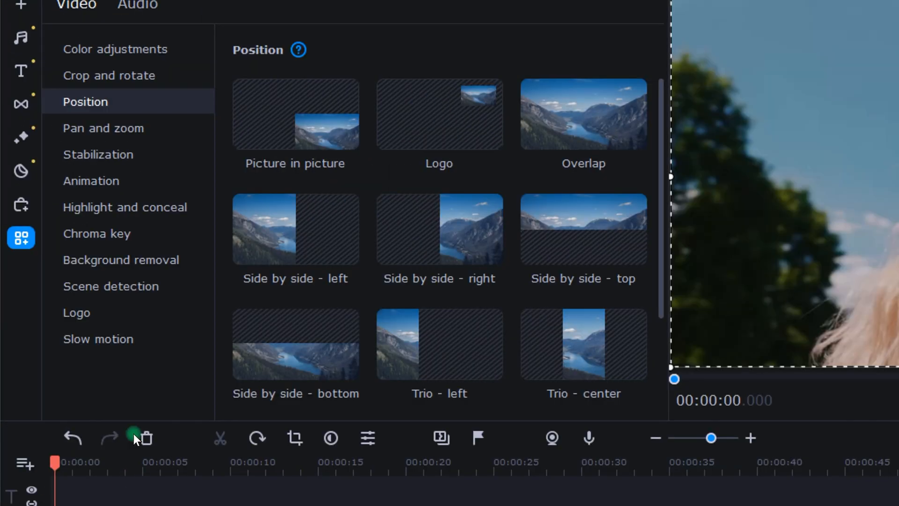
# Run Precise background removal on the overlay clip so the woman stands in front of the title.
pyautogui.click(197, 262)
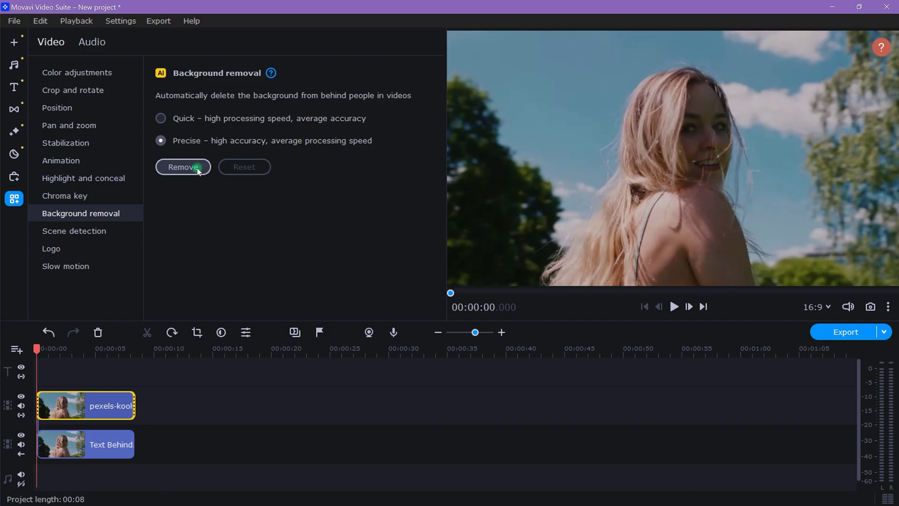
pyautogui.click(275, 190)
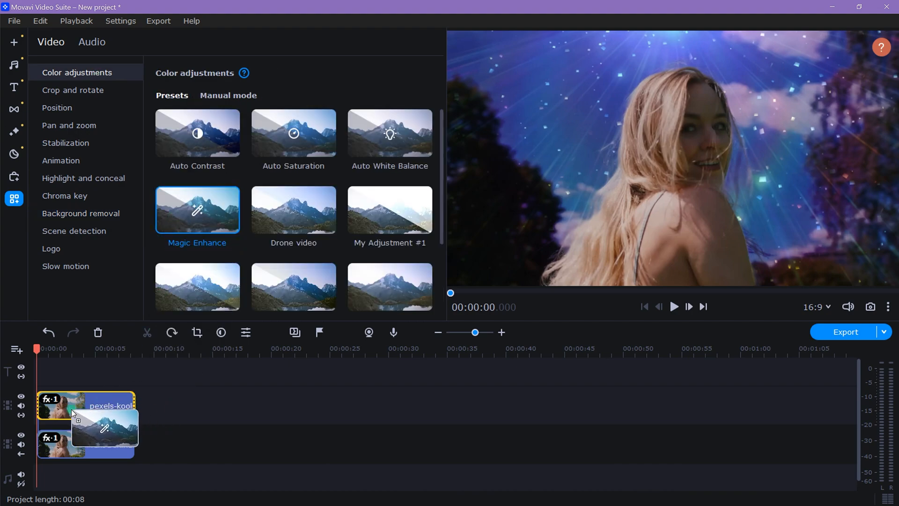
# Apply the Magic Enhance color preset to the woman's clip.
pyautogui.moveTo(71, 409); pyautogui.dragTo(71, 412)
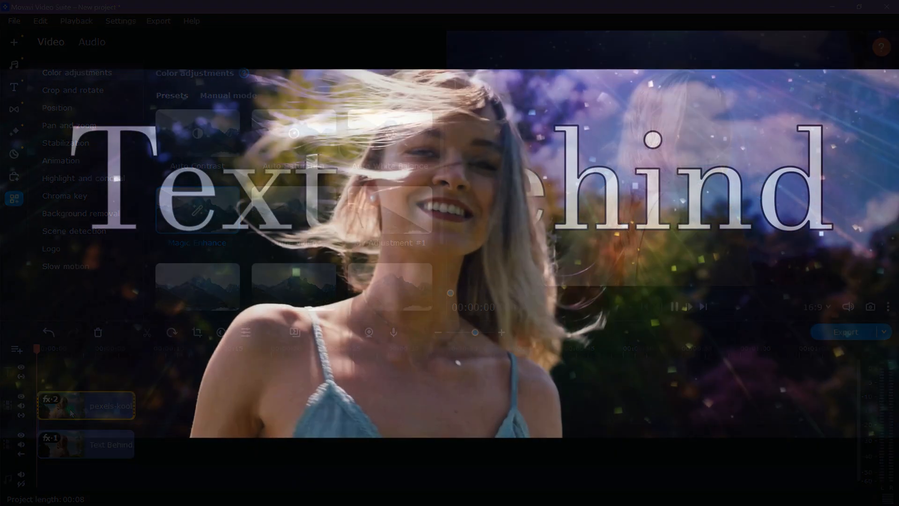